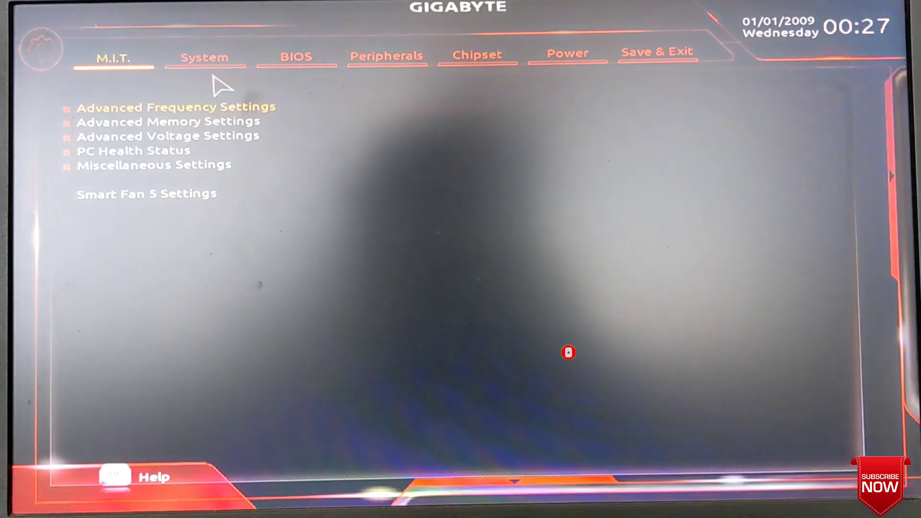
Go through the System tab to the BIOS tab, where a USB device is Boot Option #1
{"action": "left_click", "coordinate": [242, 73]}
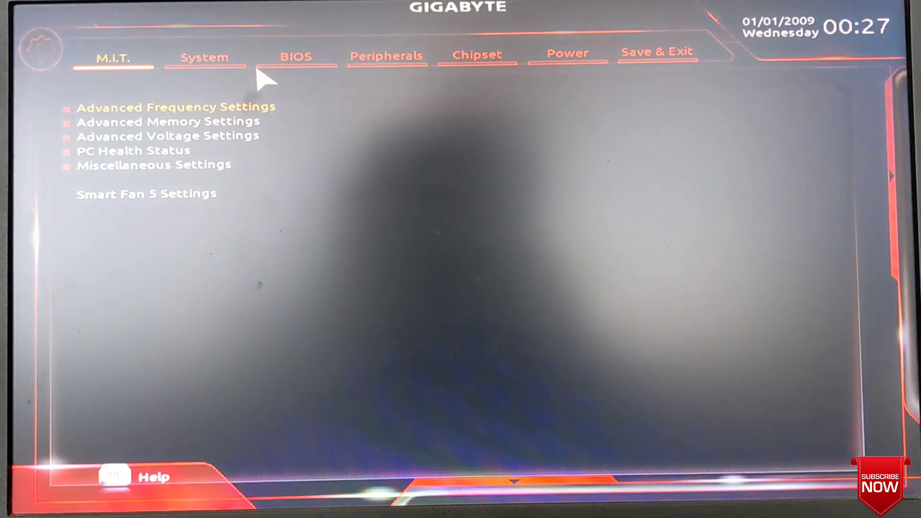
{"action": "left_click", "coordinate": [313, 70]}
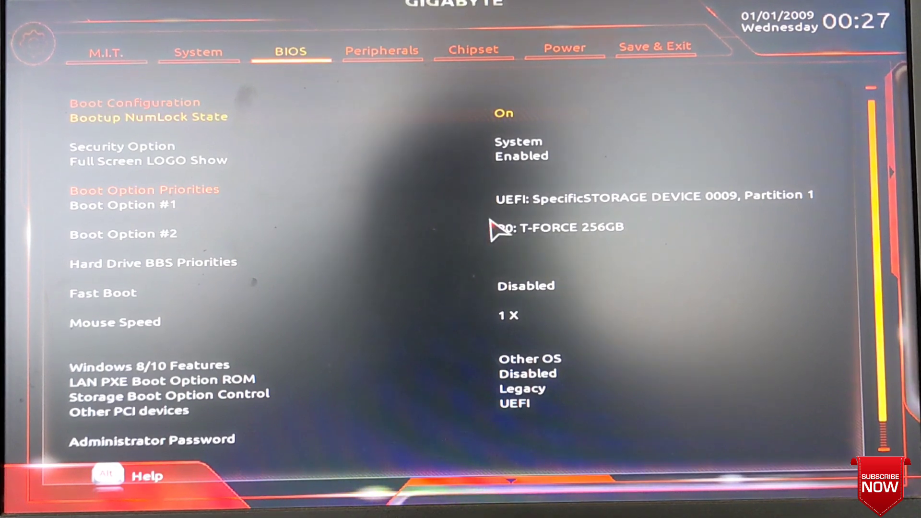
{"action": "left_click", "coordinate": [526, 200]}
{"action": "key", "text": "Down"}
{"action": "key", "text": "Down"}
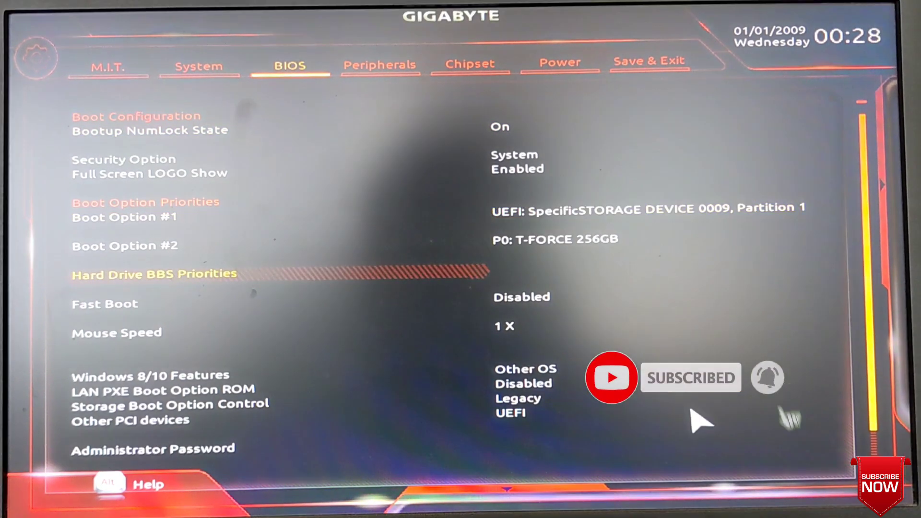
{"action": "key", "text": "Down"}
{"action": "key", "text": "Down"}
{"action": "key", "text": "Down"}
{"action": "key", "text": "Down"}
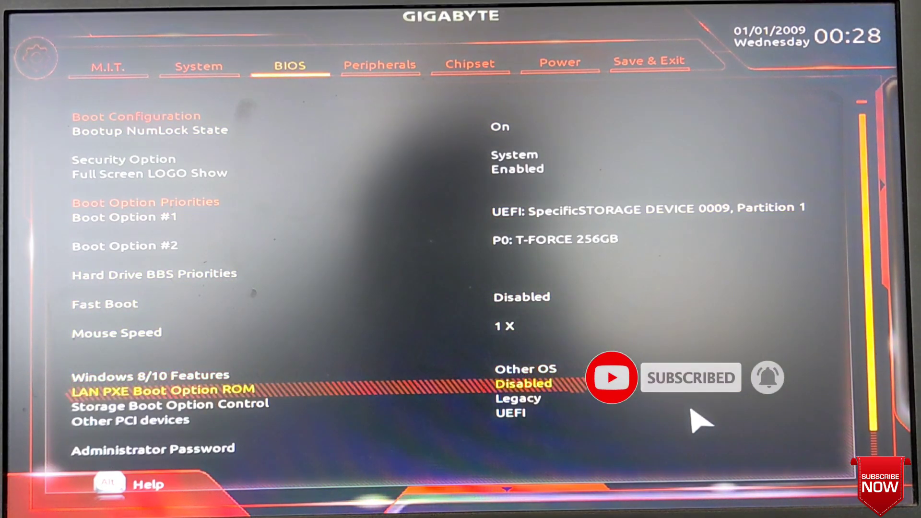
{"action": "key", "text": "Down"}
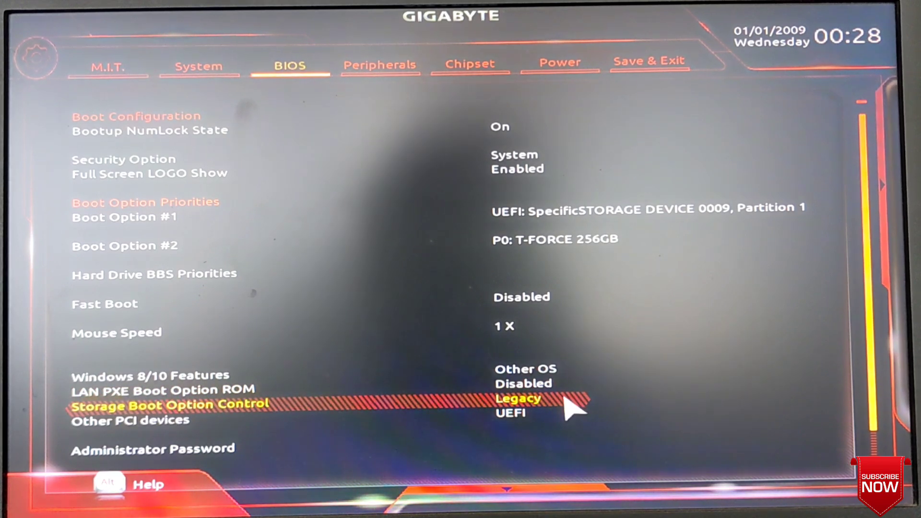
{"action": "key", "text": "Return"}
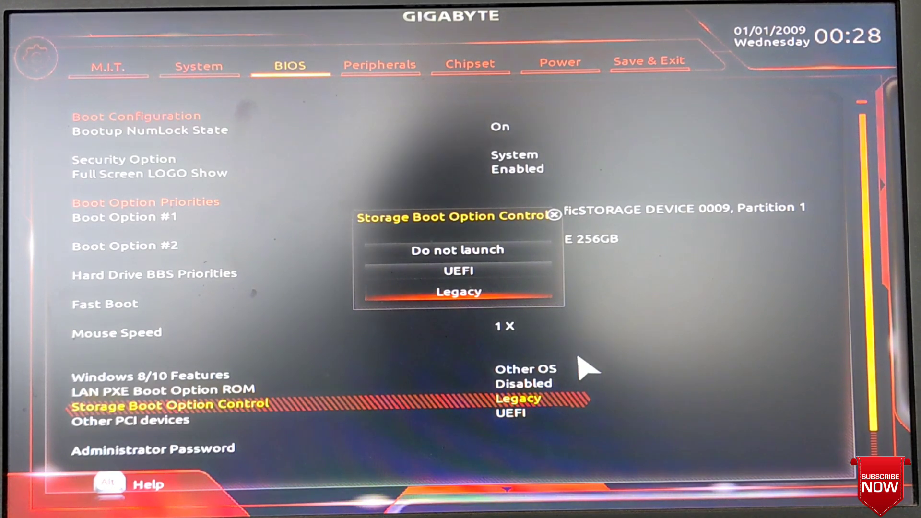
{"action": "key", "text": "Up"}
{"action": "key", "text": "Return"}
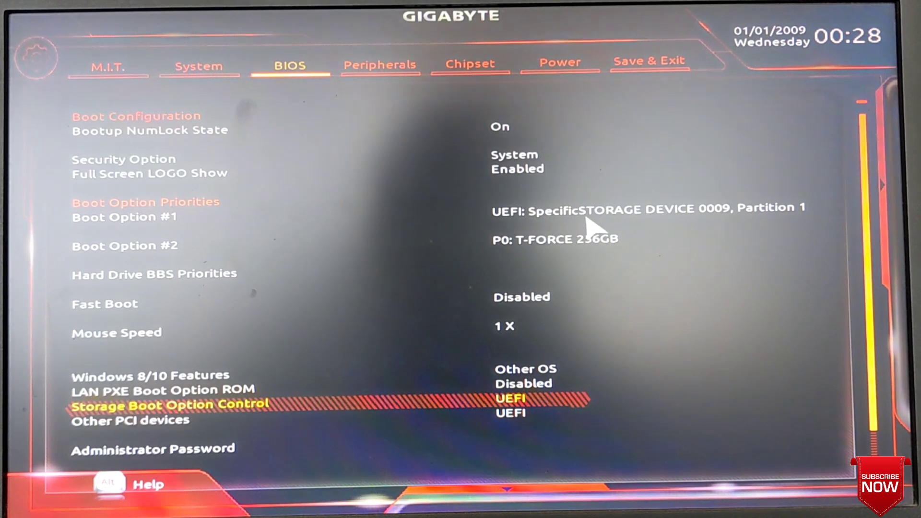
{"action": "key", "text": "Return"}
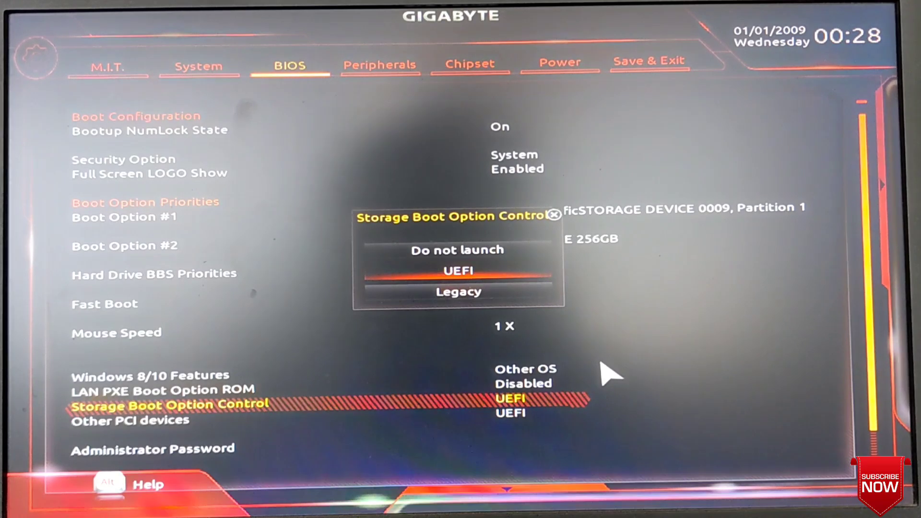
{"action": "key", "text": "Down"}
{"action": "key", "text": "Return"}
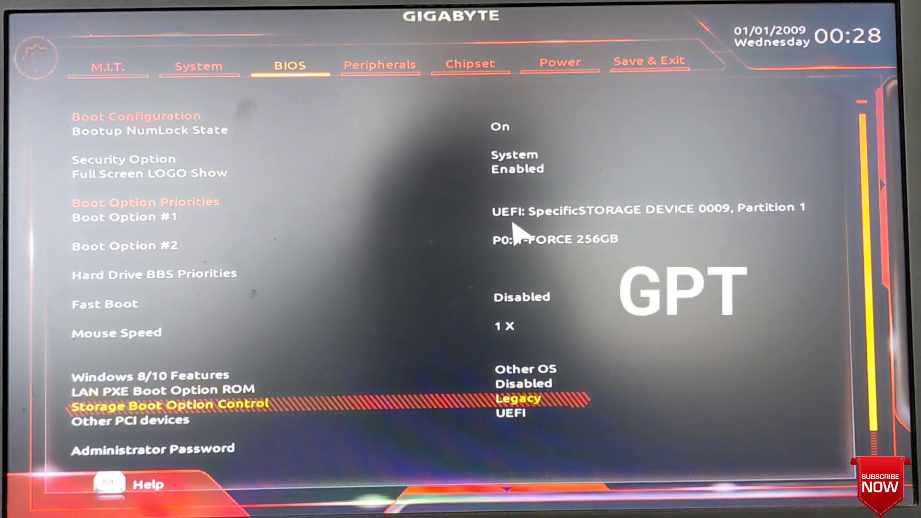
Set Boot Option #1 to P0: T-FORCE 256GB, ahead of the USB storage device
{"action": "left_click", "coordinate": [530, 408]}
{"action": "key", "text": "Up"}
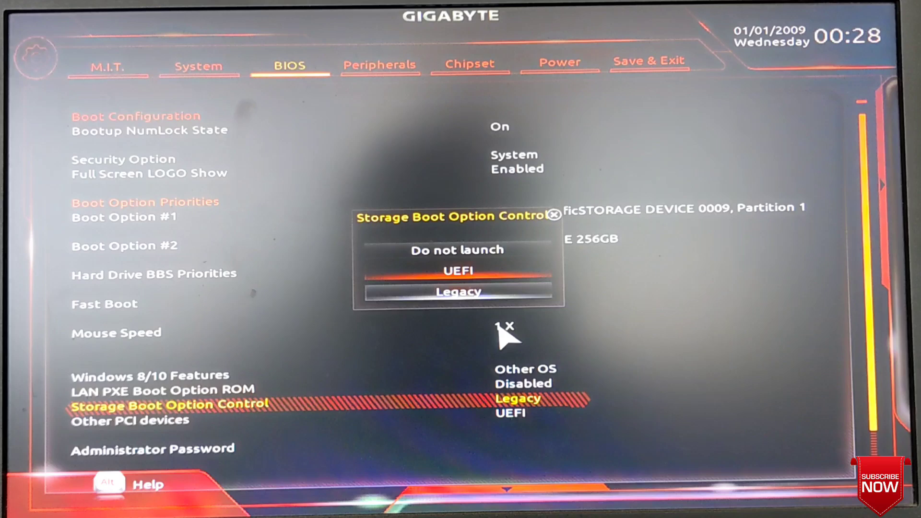
{"action": "key", "text": "Return"}
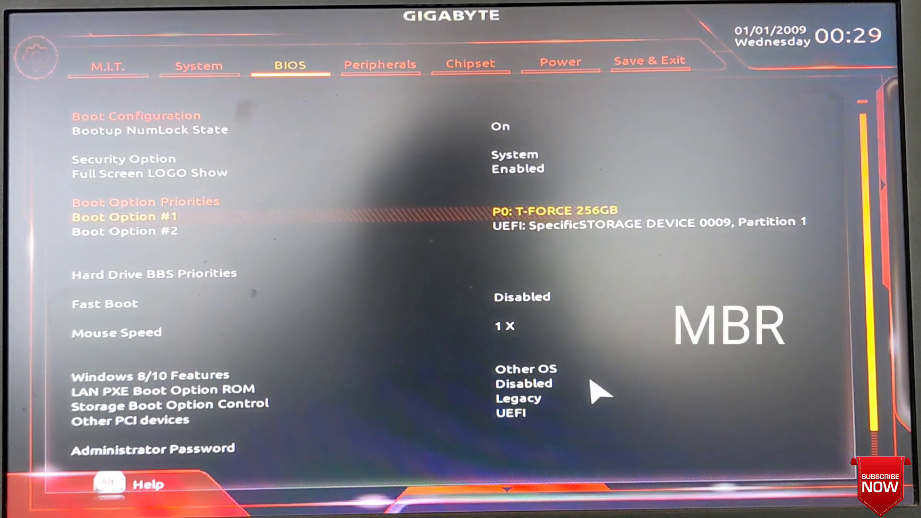
{"action": "key", "text": "Down"}
{"action": "key", "text": "Down"}
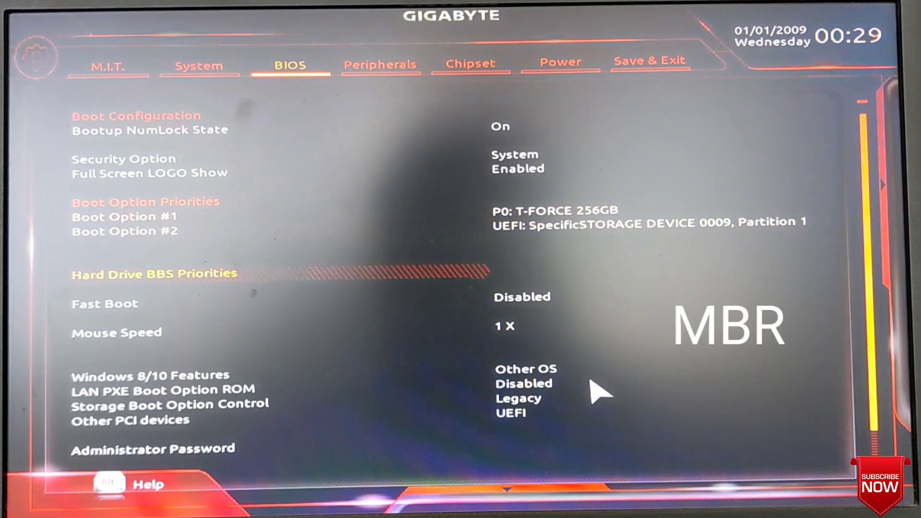
{"action": "key", "text": "Down"}
{"action": "key", "text": "Down"}
{"action": "key", "text": "Down"}
{"action": "key", "text": "Down"}
{"action": "key", "text": "Down"}
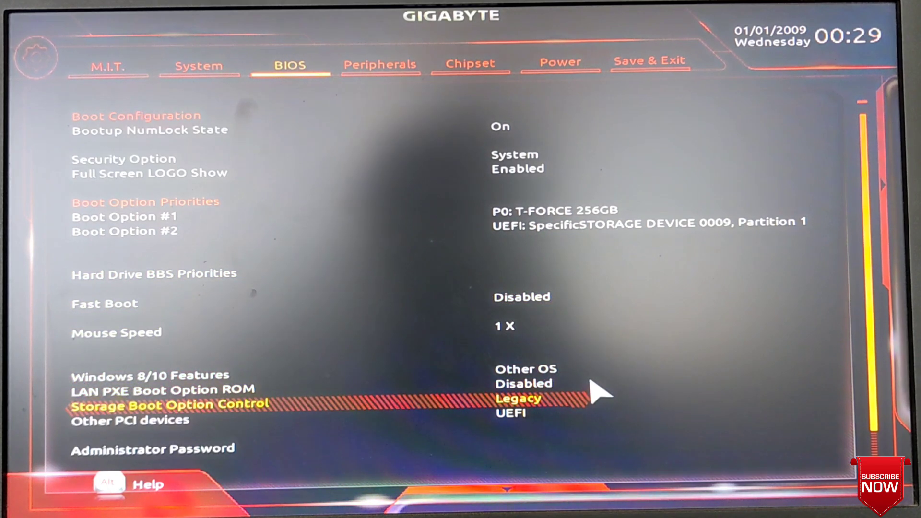
Choose UEFI for Storage Boot Option Control, keeping the T-FORCE SSD as Boot Option #1
{"action": "key", "text": "Return"}
{"action": "key", "text": "Up"}
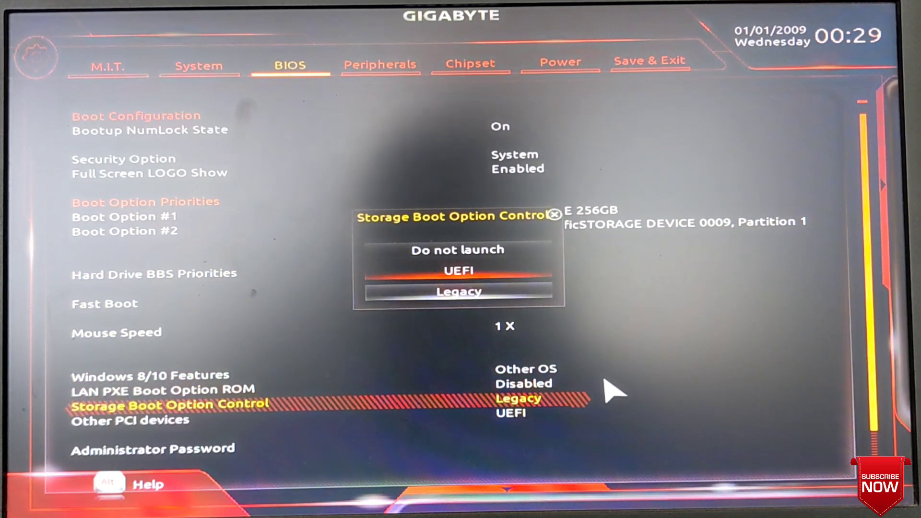
{"action": "key", "text": "Return"}
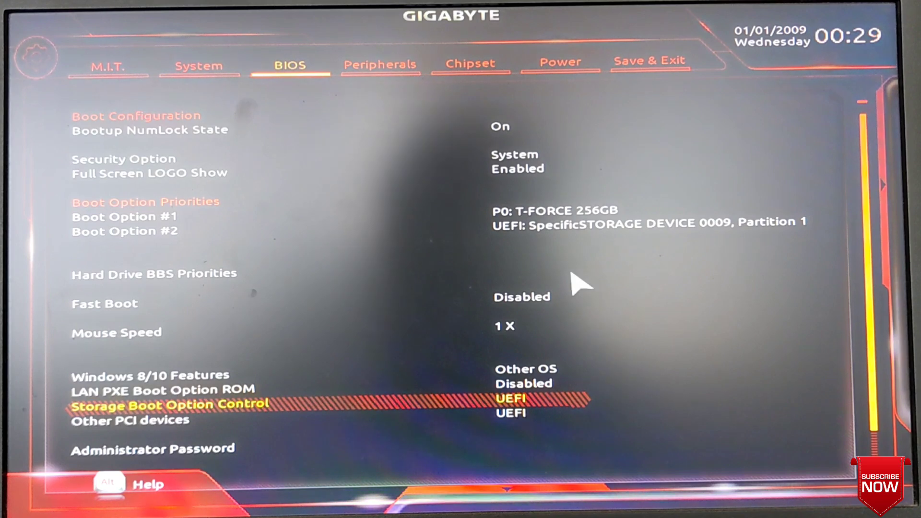